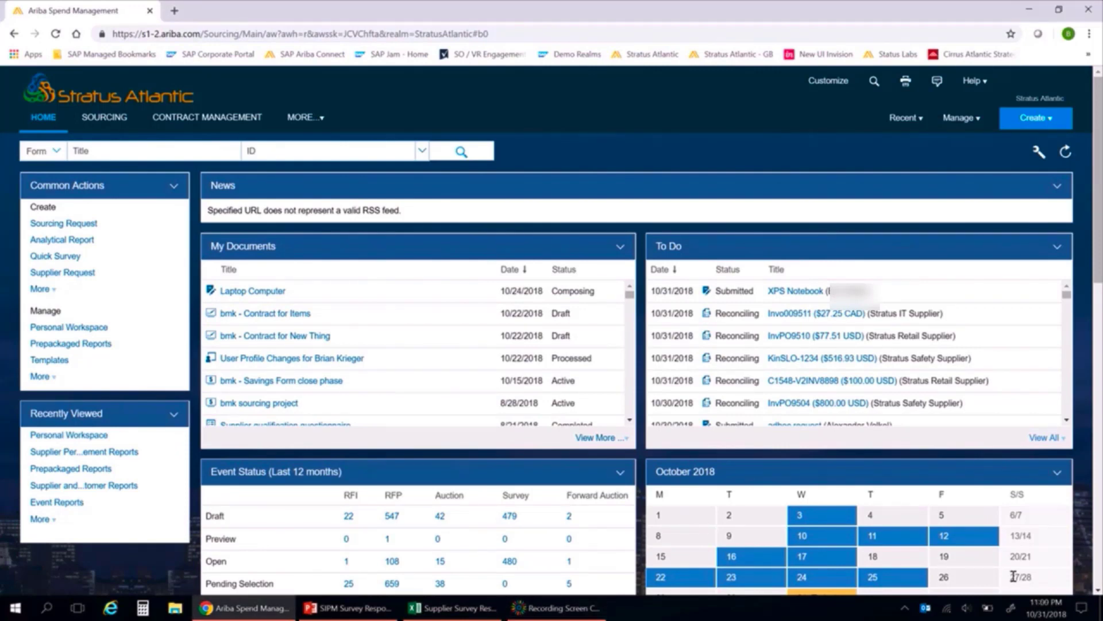
From Manage > Personal Workspace, open the Supplier Survey Responses report via its Action menu.
left_click(964, 121)
left_click(876, 349)
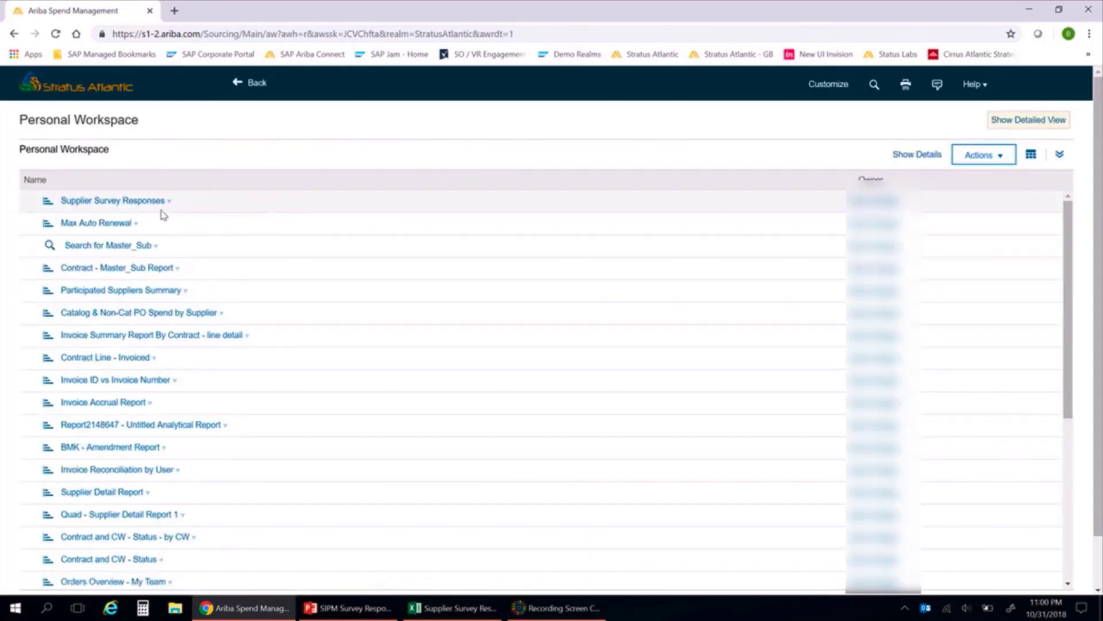
left_click(147, 201)
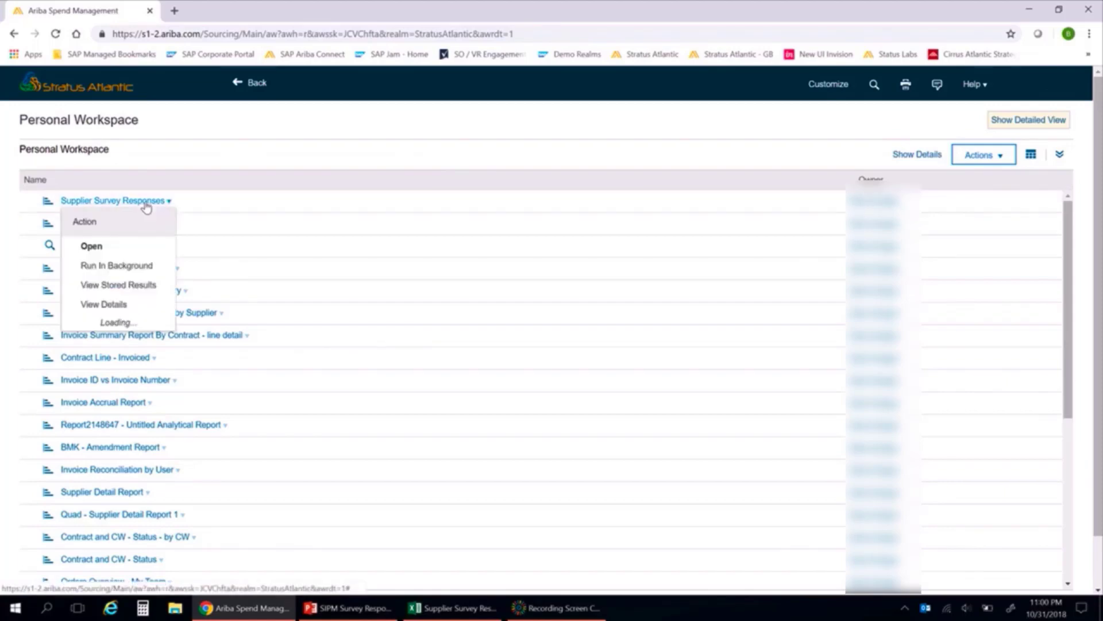
left_click(92, 247)
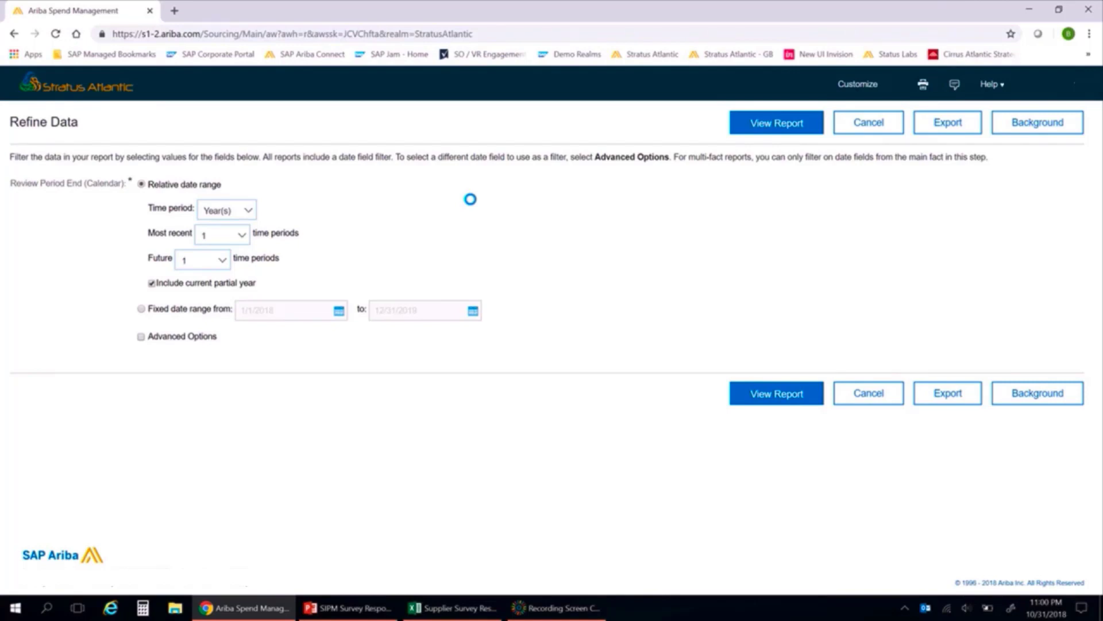
Run the report and scroll through the pivot of average grades by supplier, survey and KPI.
left_click(763, 125)
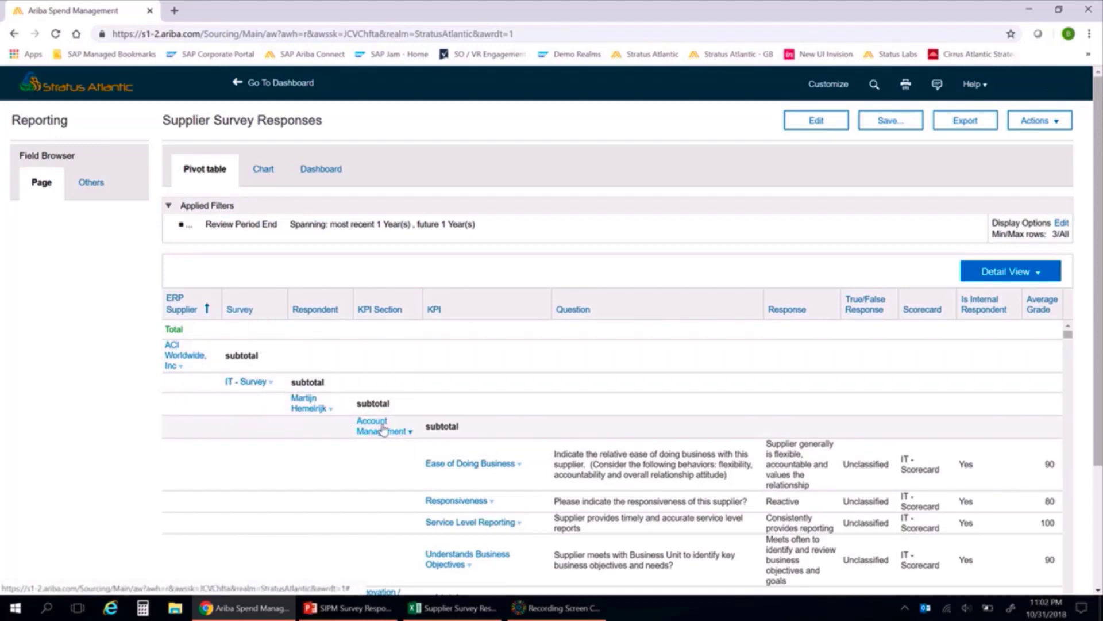
scroll(383, 431, "down", 1)
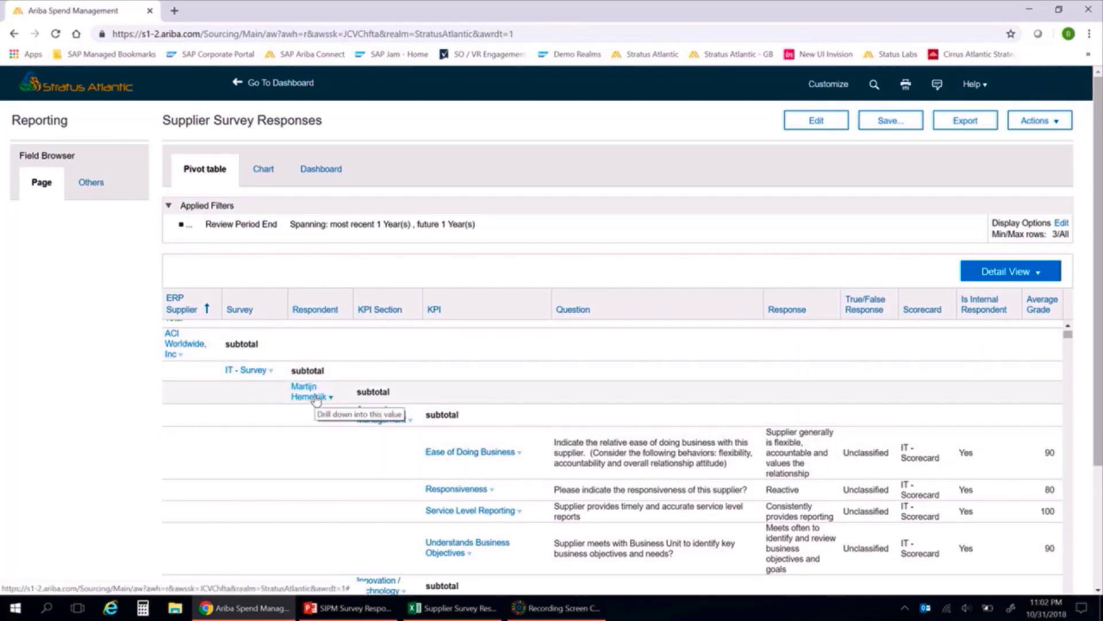
scroll(316, 397, "down", 1)
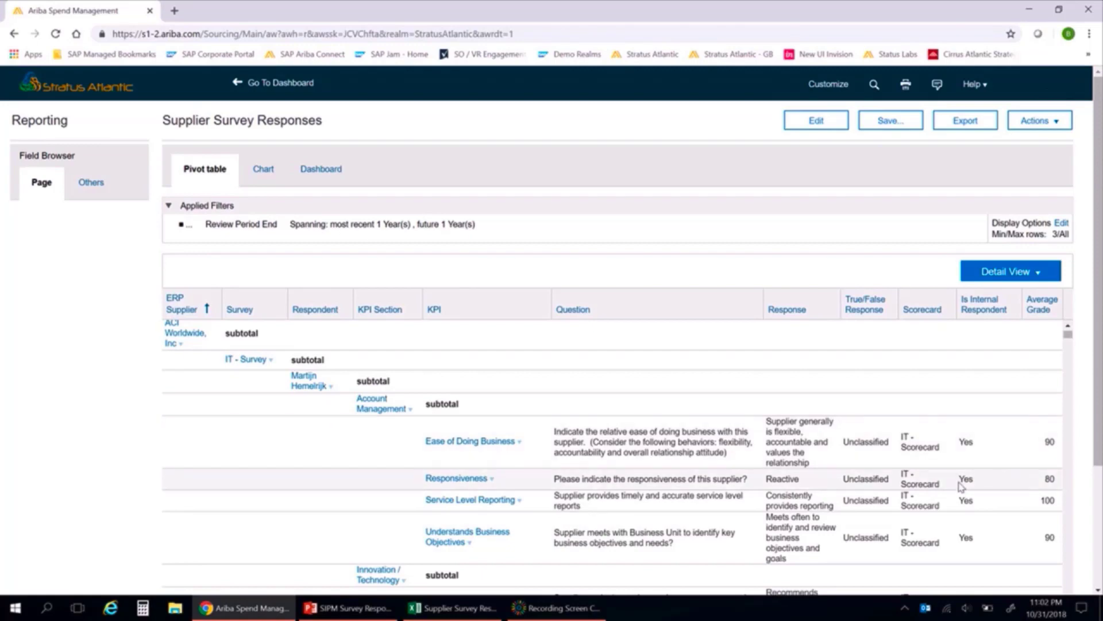
scroll(824, 420, "down", 1)
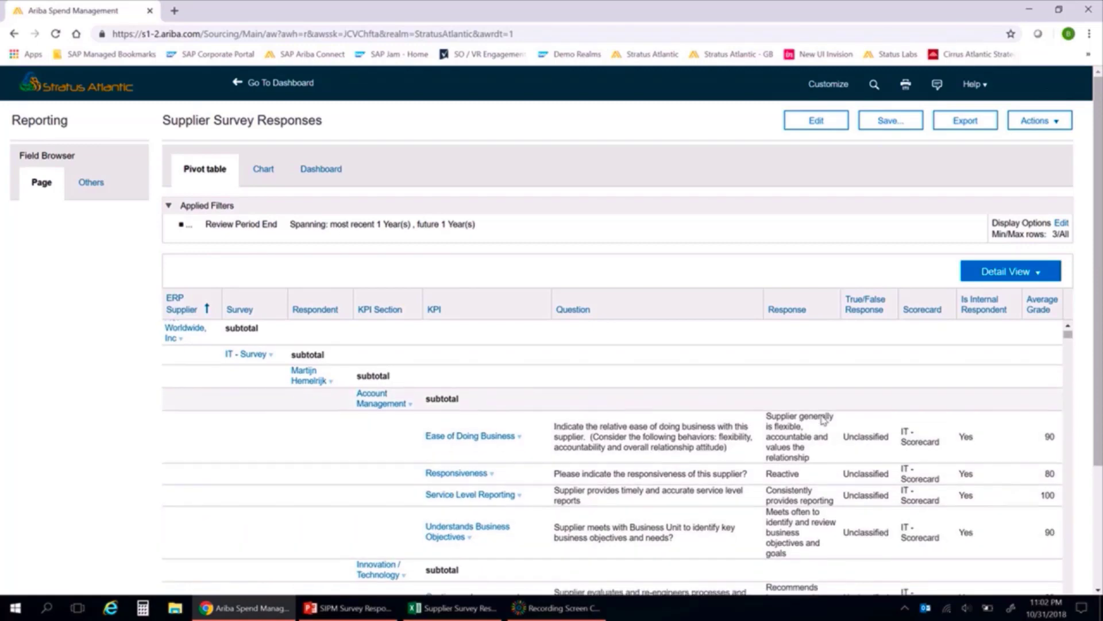
scroll(637, 437, "down", 10)
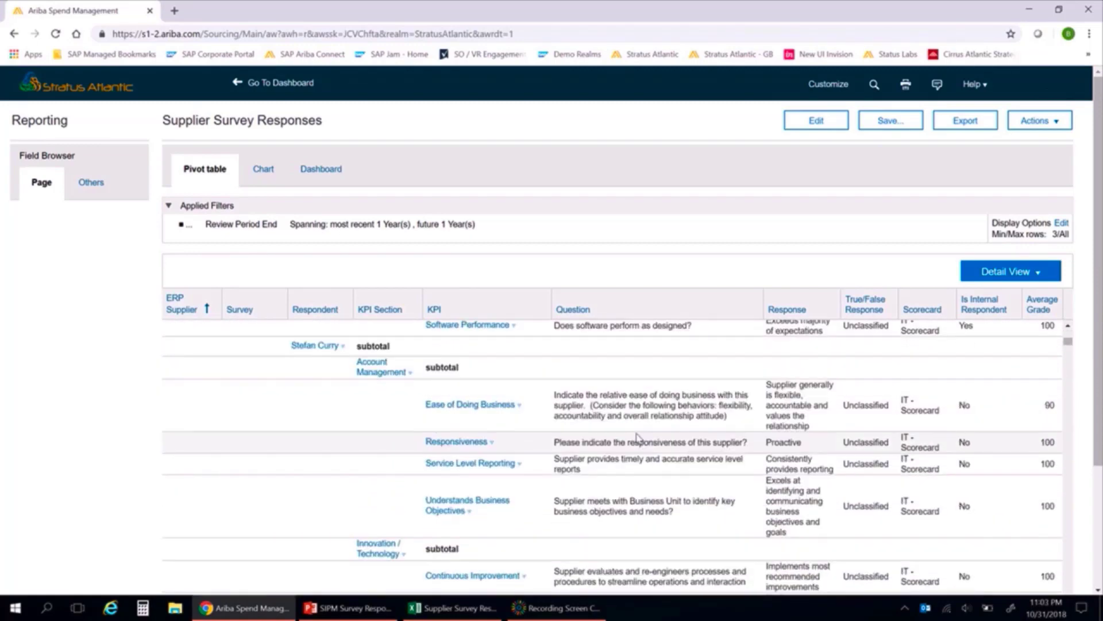
scroll(636, 438, "up", 11)
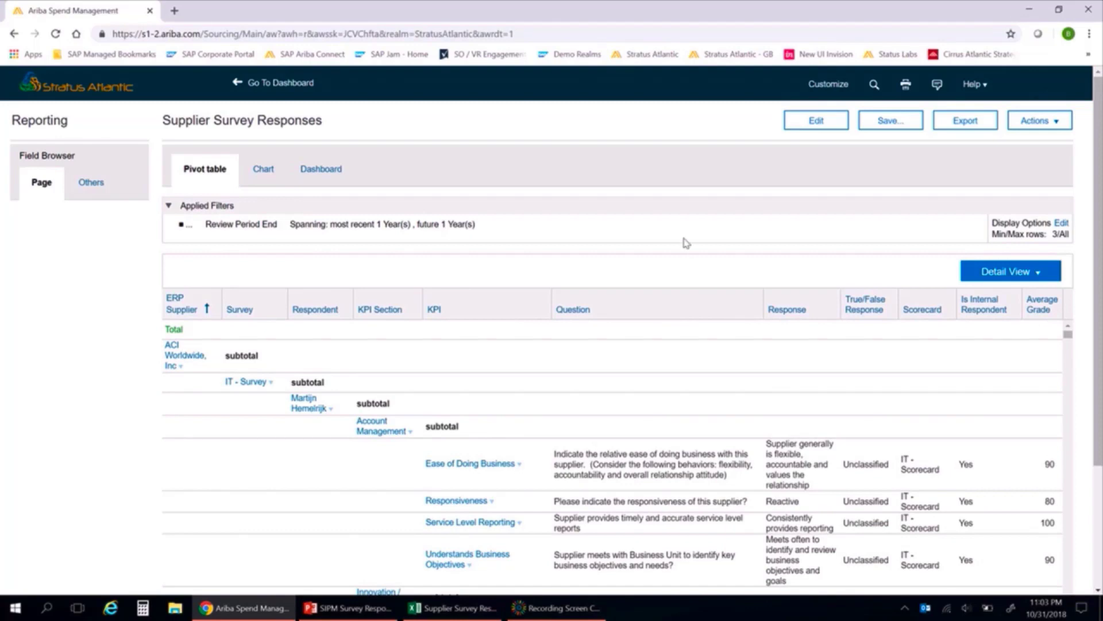
Edit the report at its Source Data step, glancing at the Create menu's options.
left_click(817, 121)
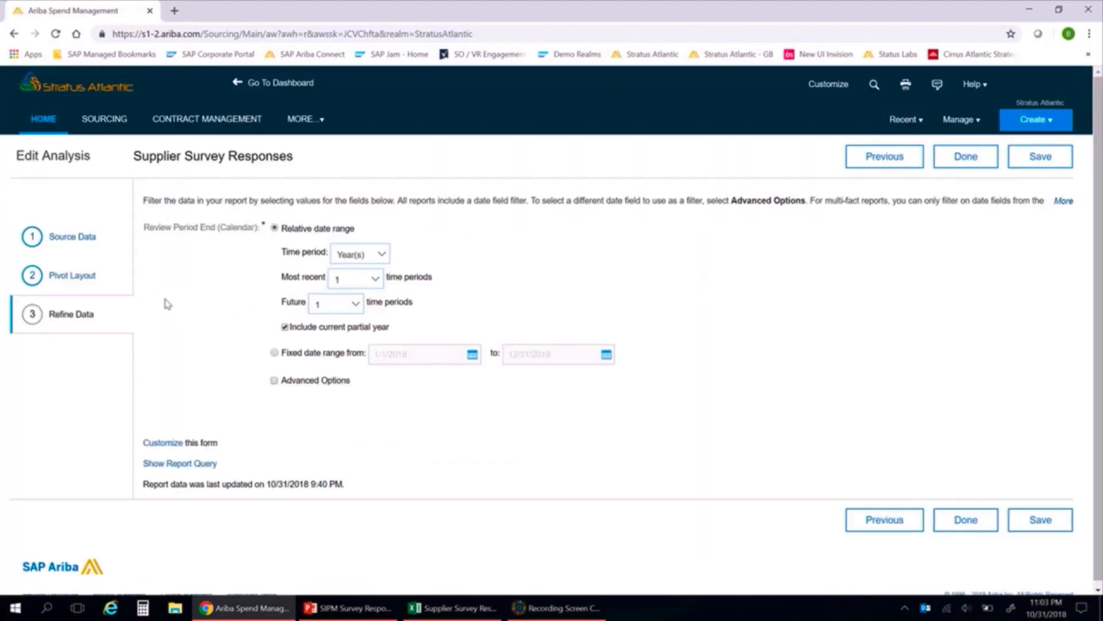
left_click(73, 238)
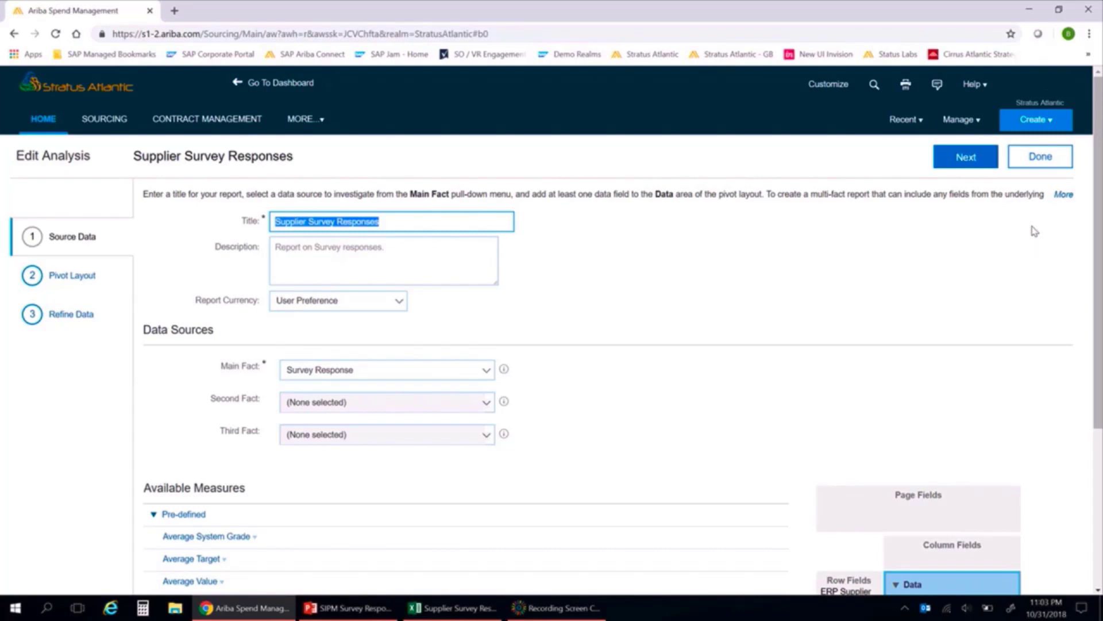
left_click(1038, 130)
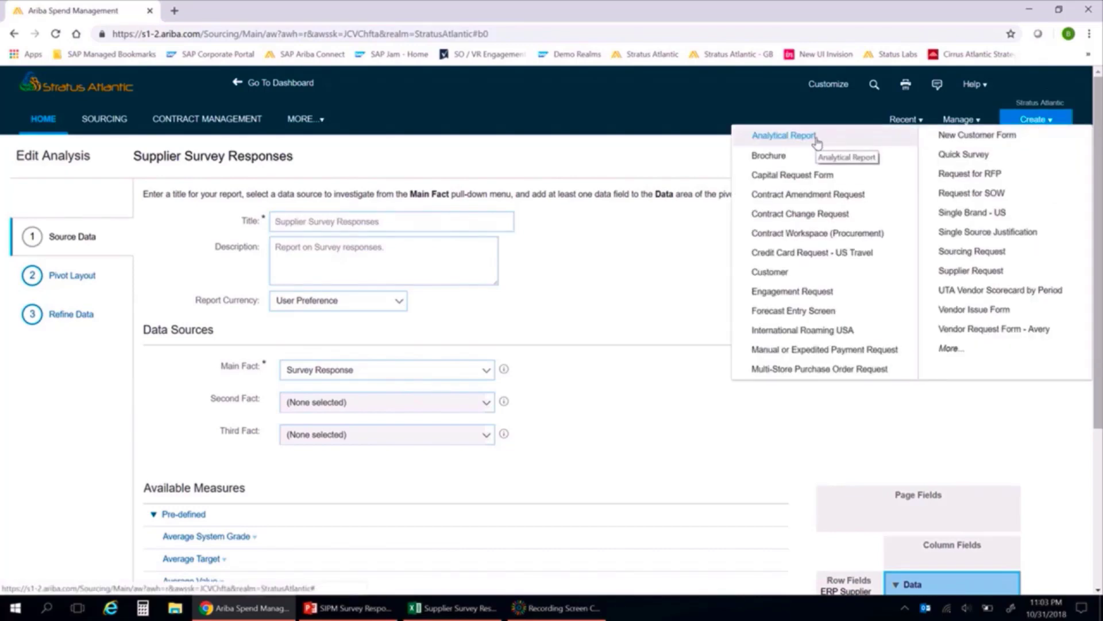
left_click(596, 283)
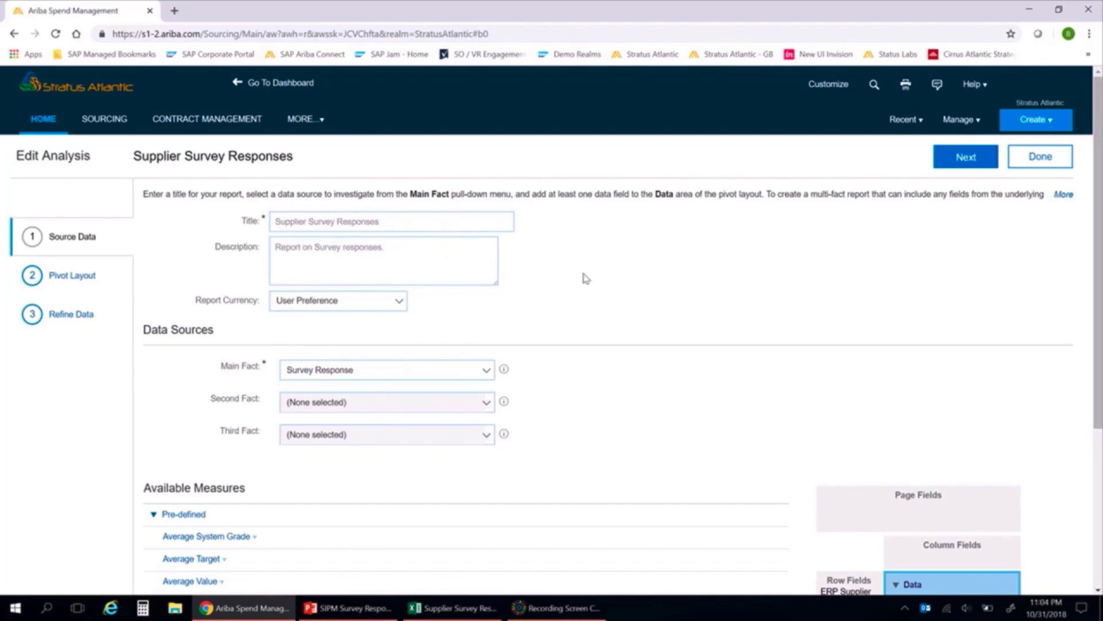
Scroll through the Data Sources and Available Measures with Survey Response as the main fact.
scroll(585, 278, "down", 1)
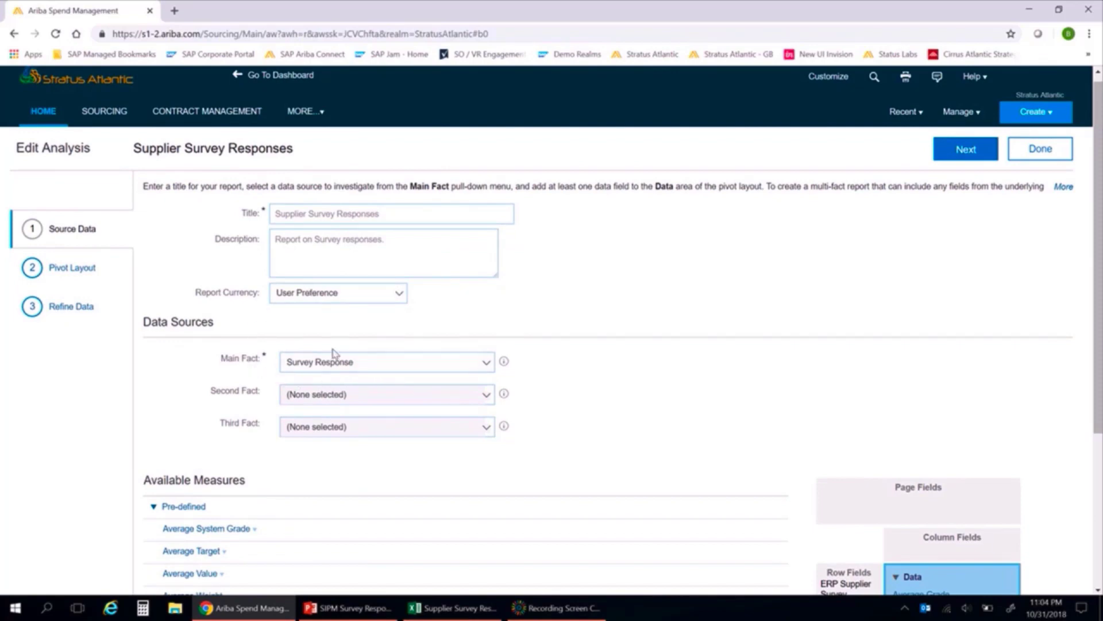
scroll(675, 302, "down", 2)
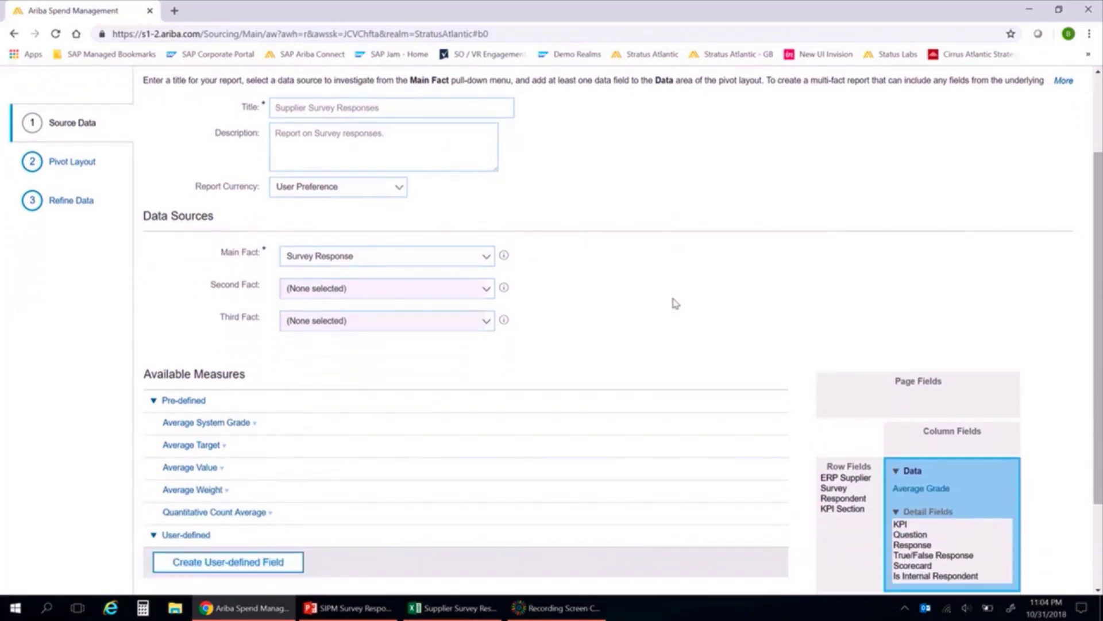
scroll(675, 303, "down", 1)
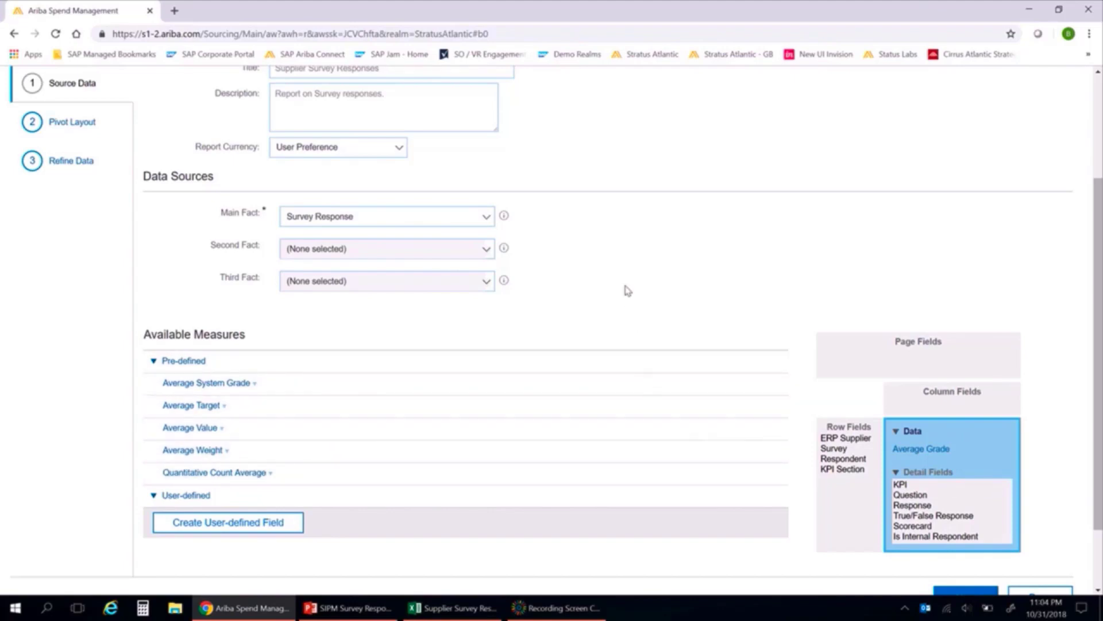
scroll(627, 290, "up", 2)
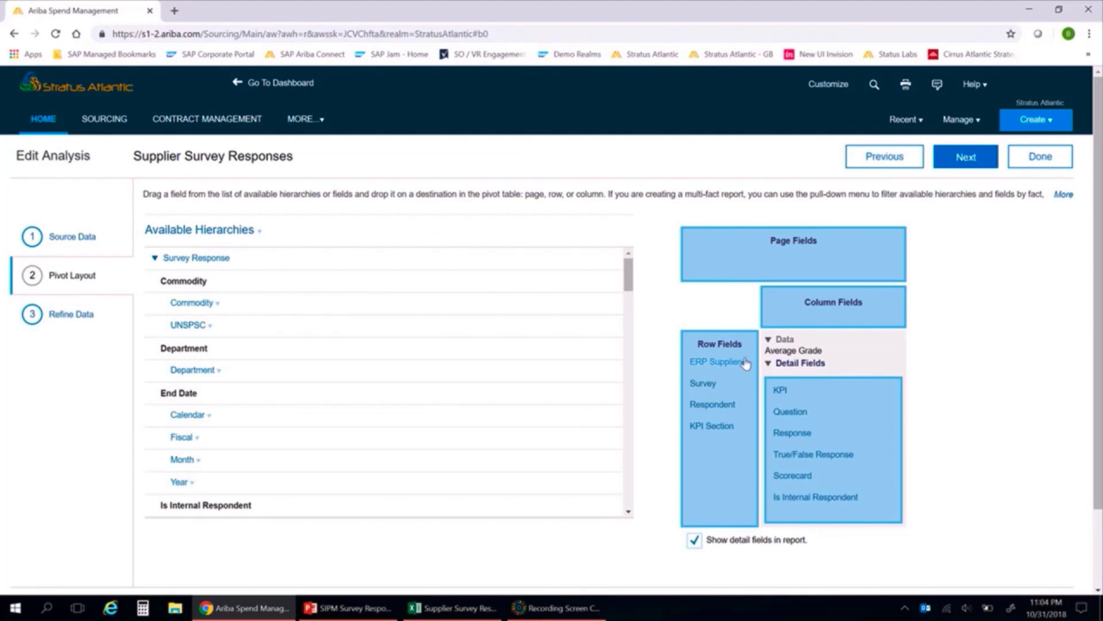
Test dragging row and detail fields, and toggle 'Show detail fields in report' off and on.
left_click_drag(746, 363, 670, 387)
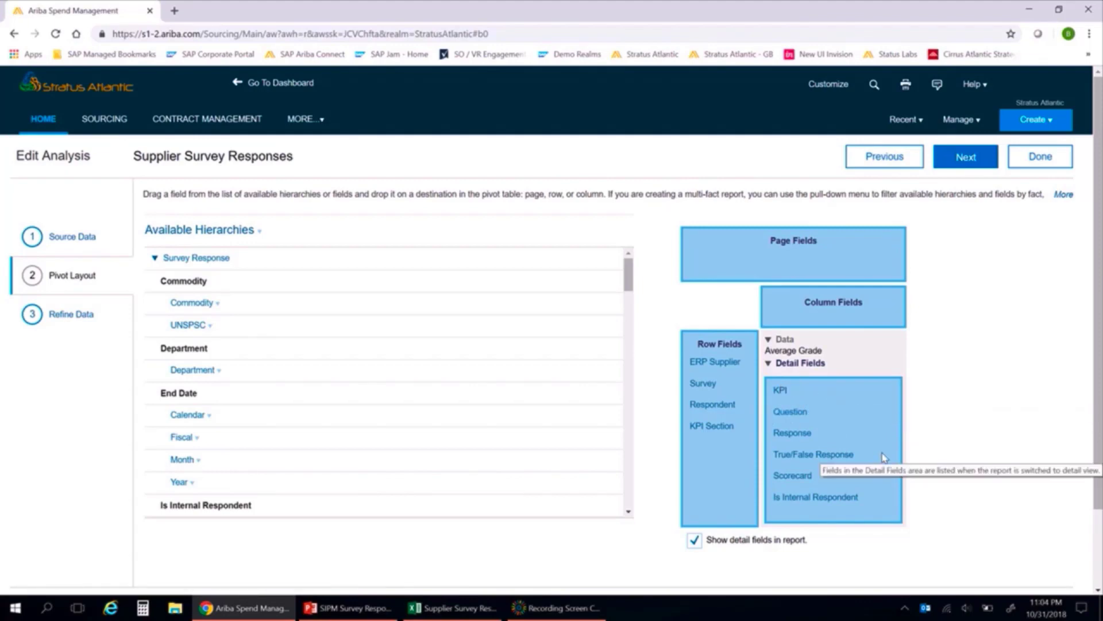
left_click_drag(785, 434, 918, 483)
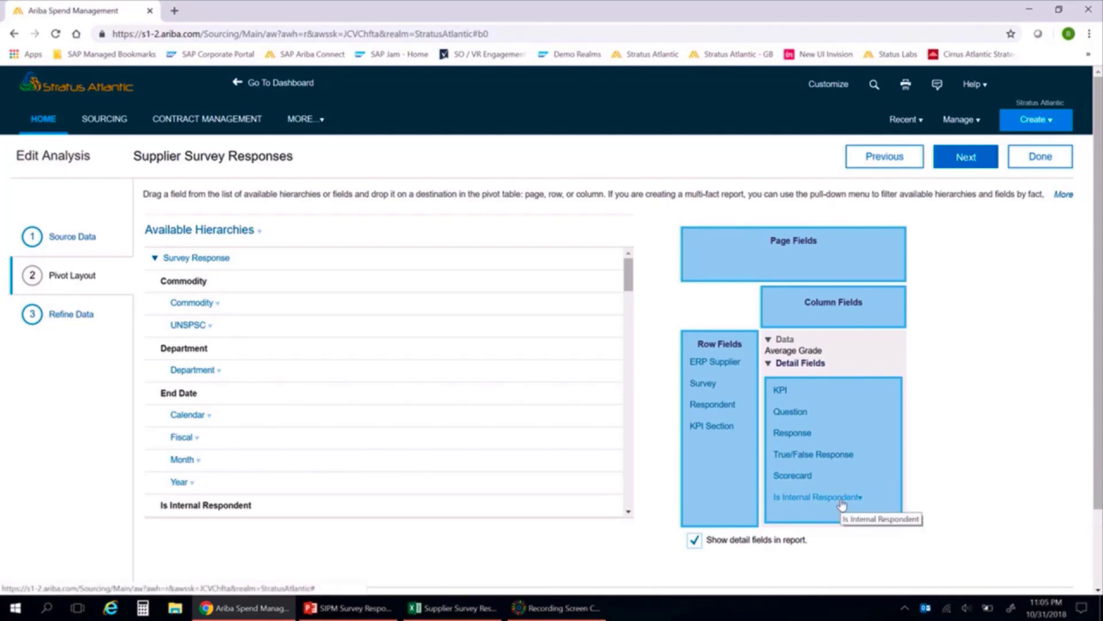
left_click(693, 539)
left_click(694, 539)
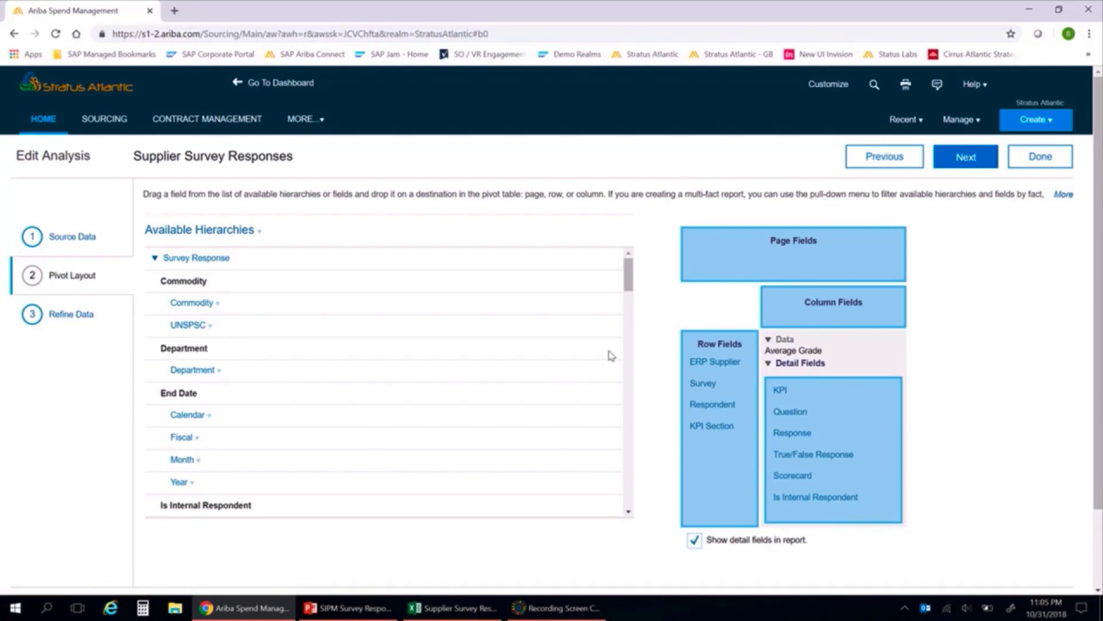
Switch the Available Hierarchies dropdown to Available Fields and scroll the field list.
left_click(258, 231)
left_click(260, 255)
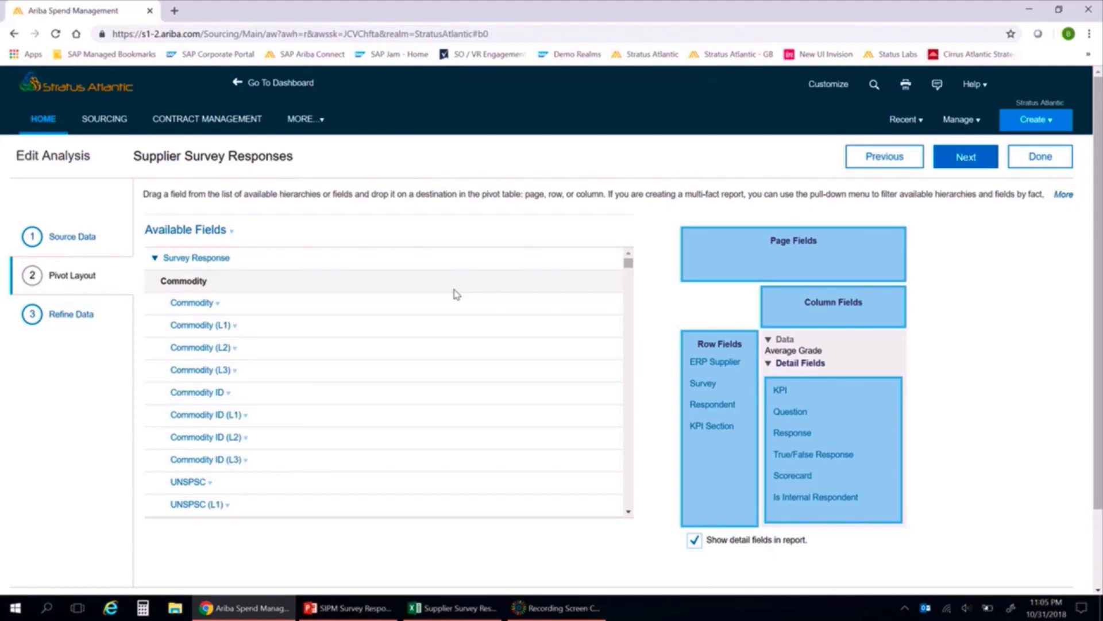
scroll(456, 294, "down", 10)
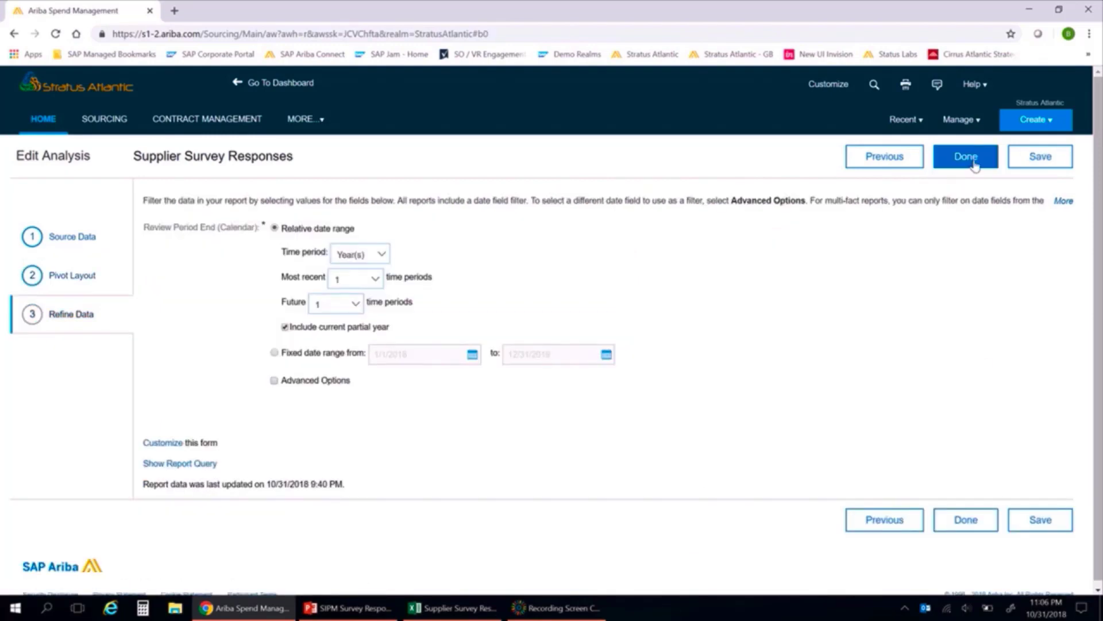
Finish the wizard with Done, keeping the 1-year relative date range on Review Period End.
left_click(974, 163)
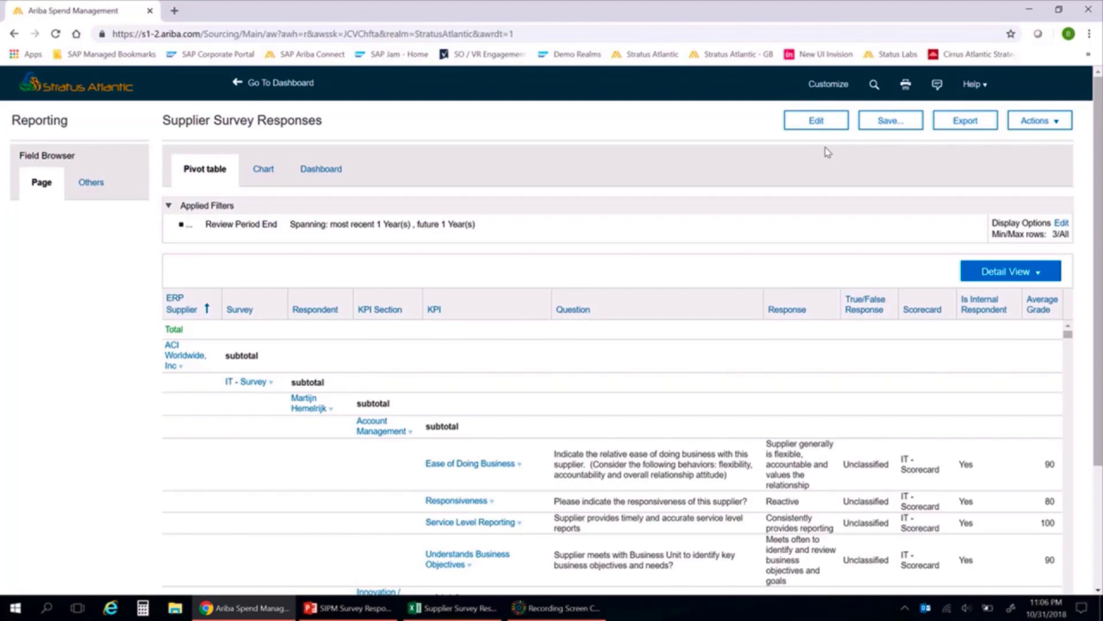
Export the Supplier Survey Responses data to Excel from the Actions menu.
left_click(1032, 127)
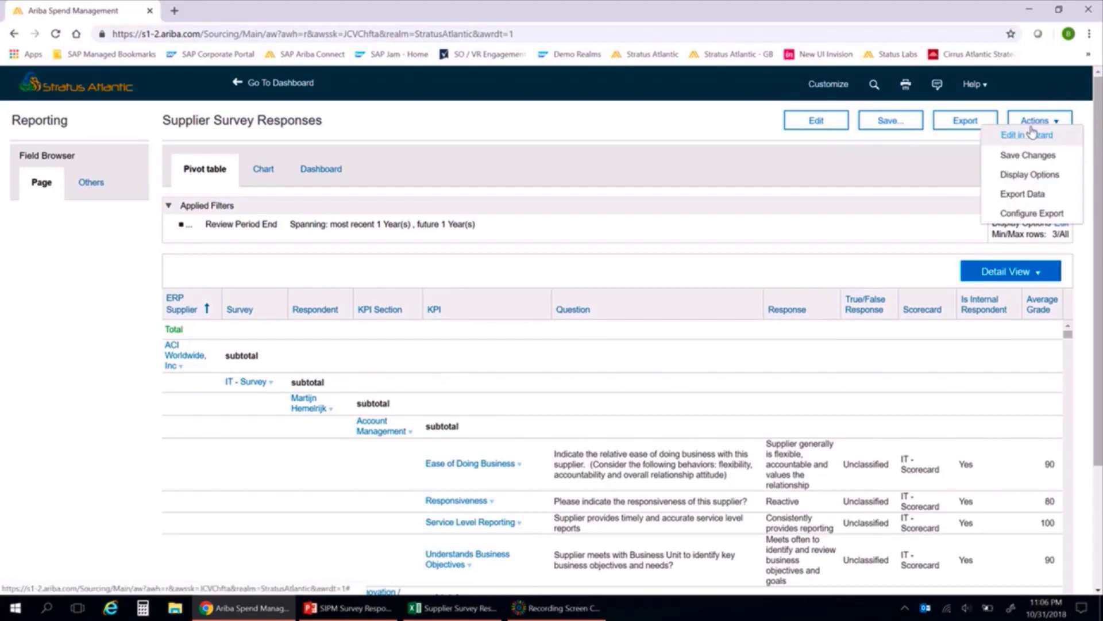
left_click(1000, 192)
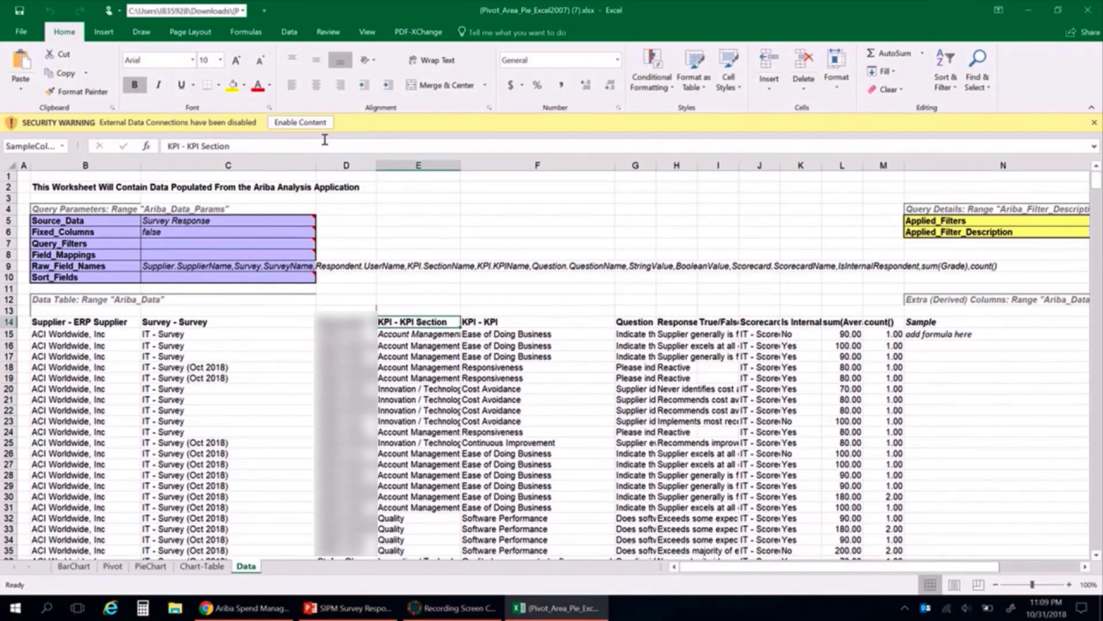
Enable content so the data connection refreshes, then show the Pivot sheet.
left_click(305, 123)
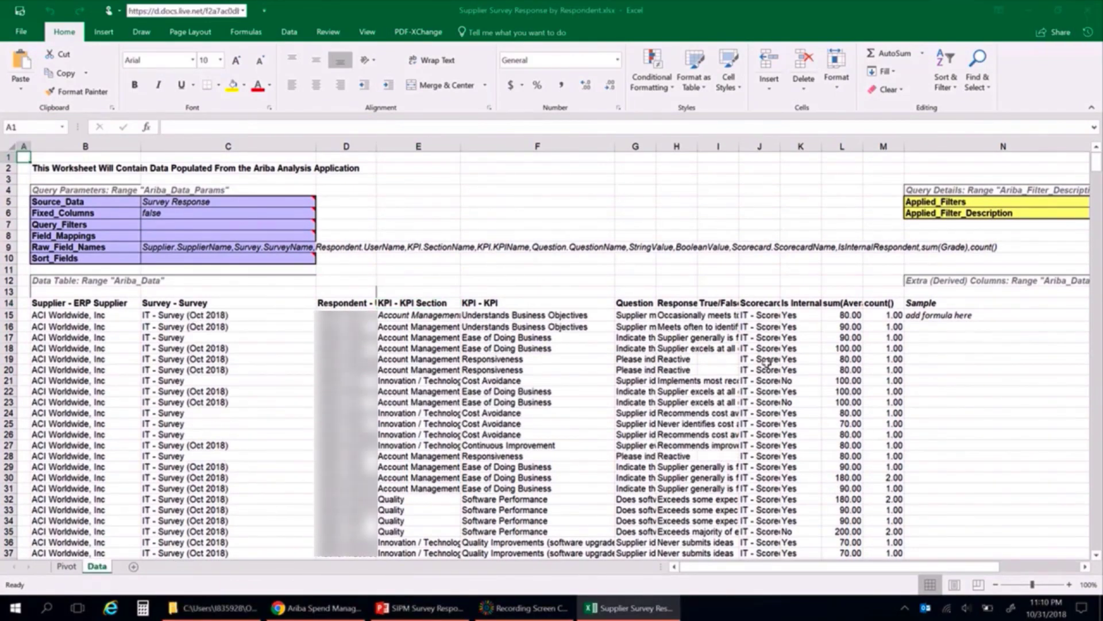
left_click(66, 566)
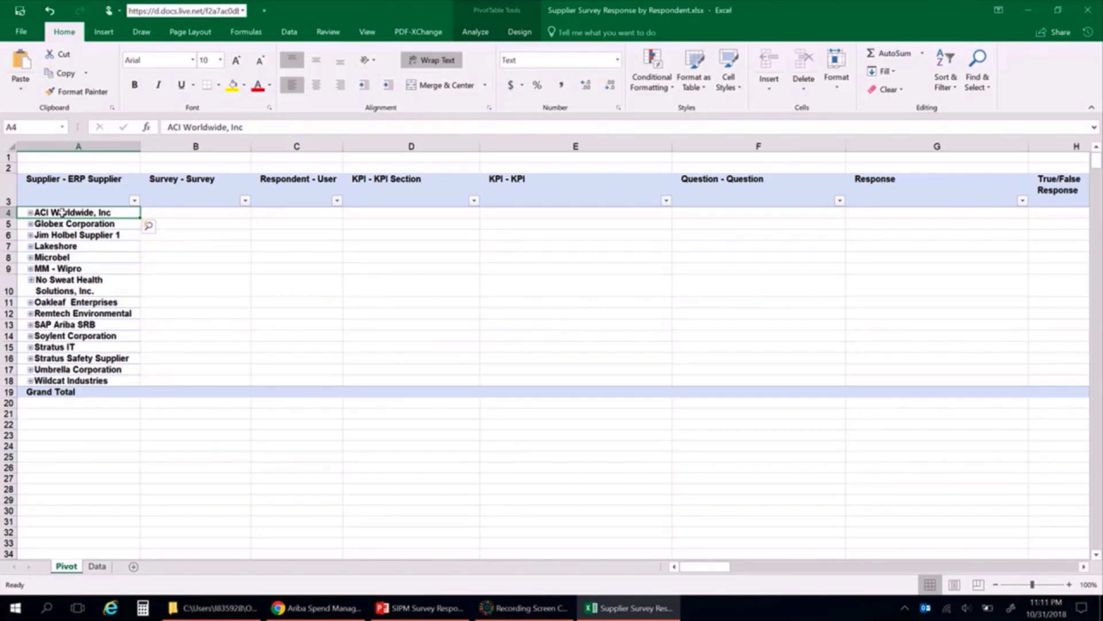
Expand ACI Worldwide, Inc and IT - Survey (Oct 2018), then scroll through questions, responses and grades.
left_click(29, 212)
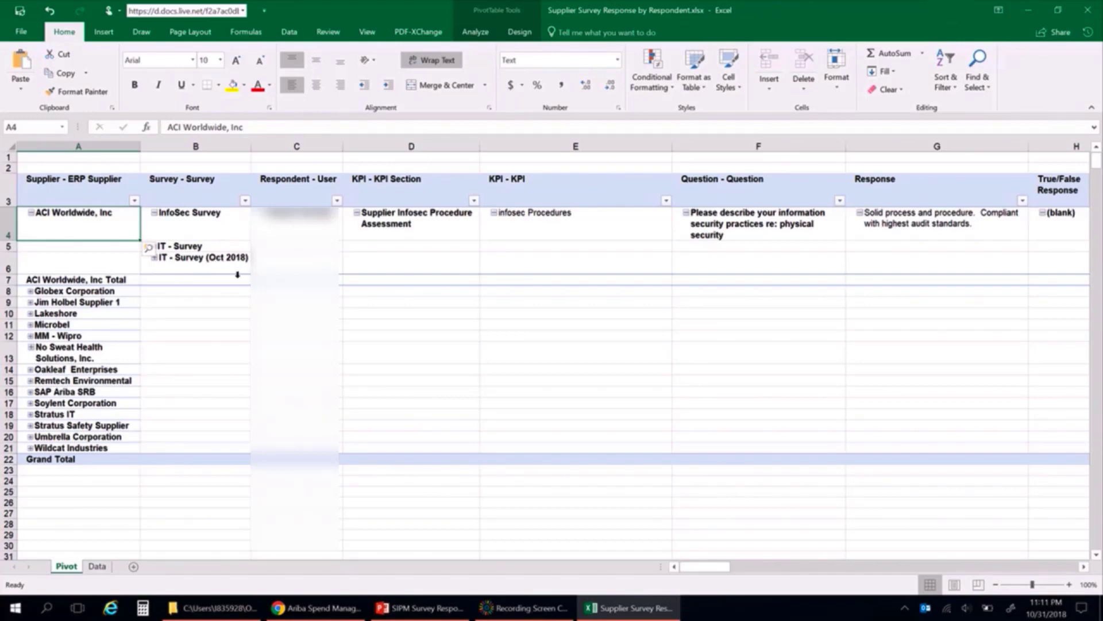
left_click(154, 258)
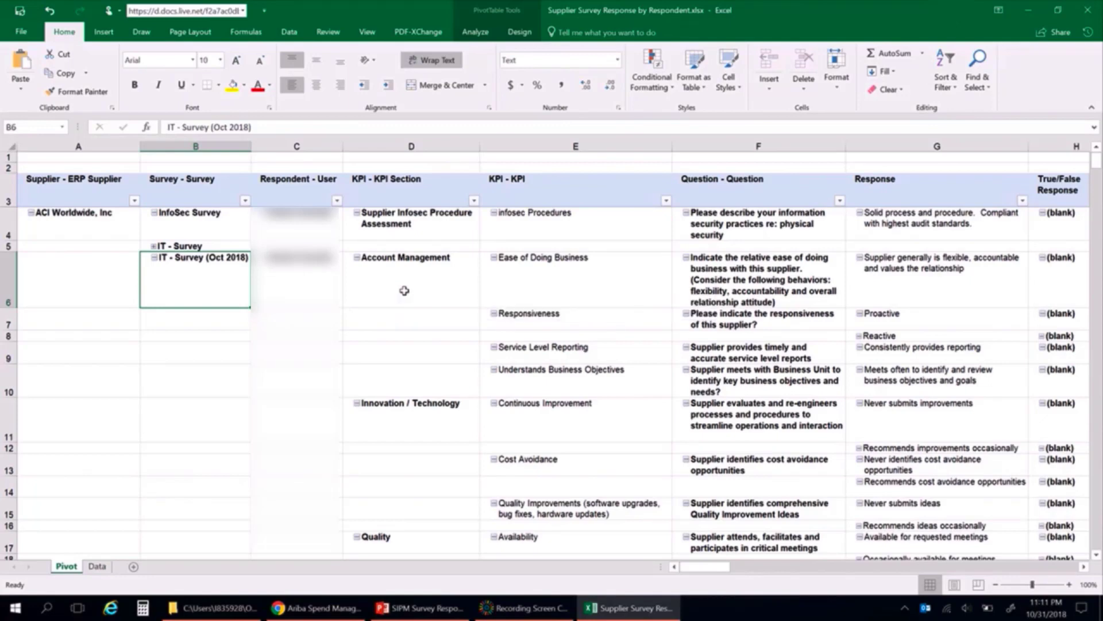
mouse_move(405, 290)
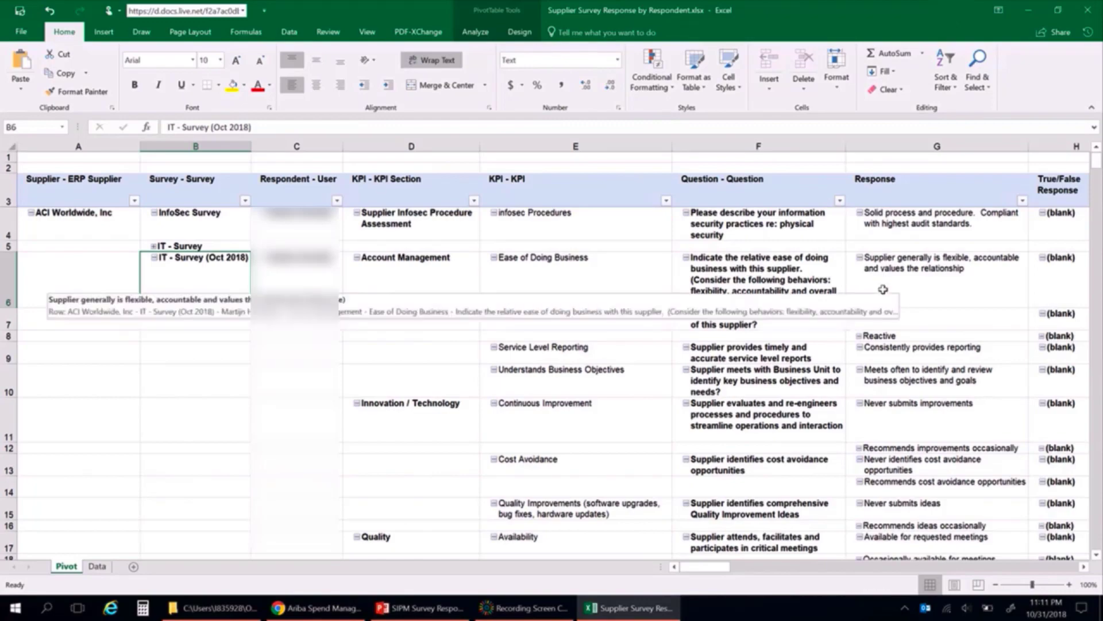
scroll(883, 290, "right", 2)
scroll(885, 289, "right", 2)
scroll(885, 289, "left", 3)
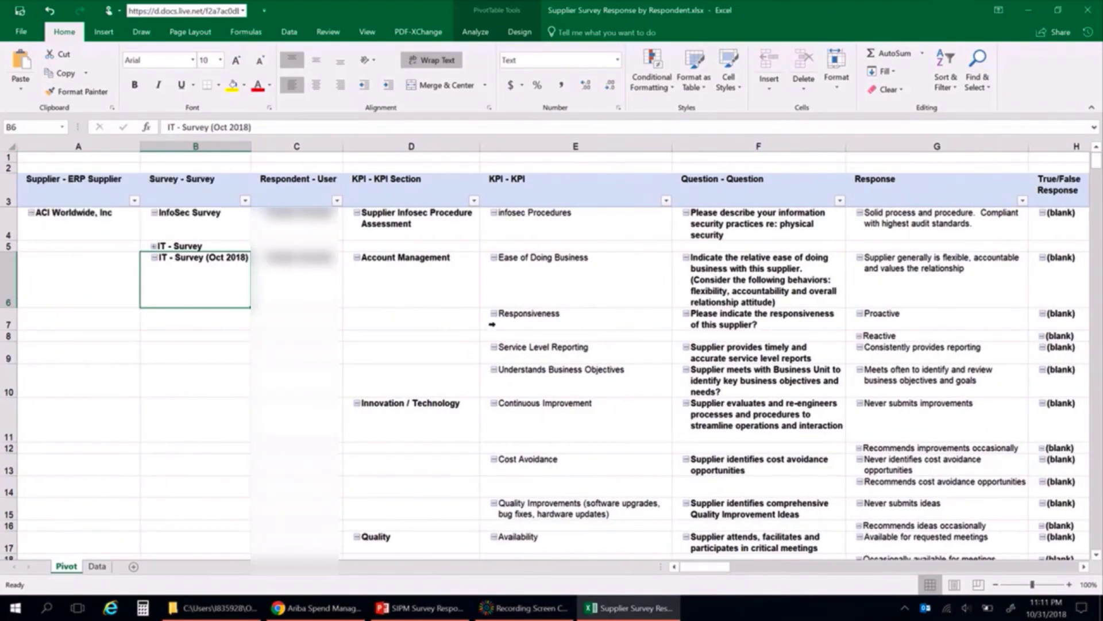
scroll(492, 323, "down", 5)
scroll(492, 323, "down", 2)
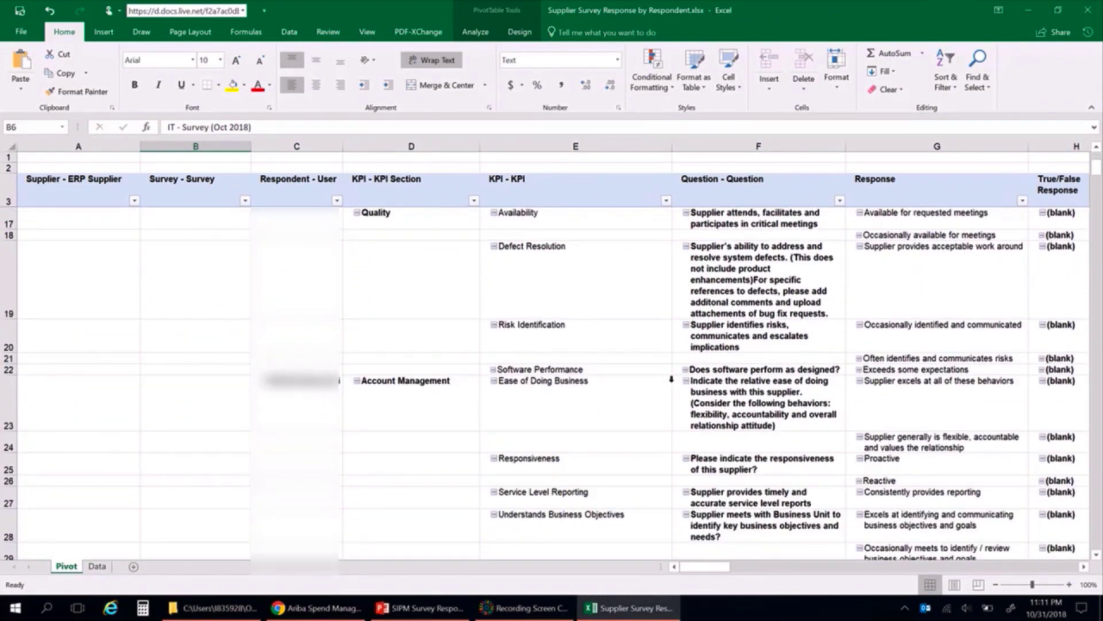
scroll(671, 380, "down", 4)
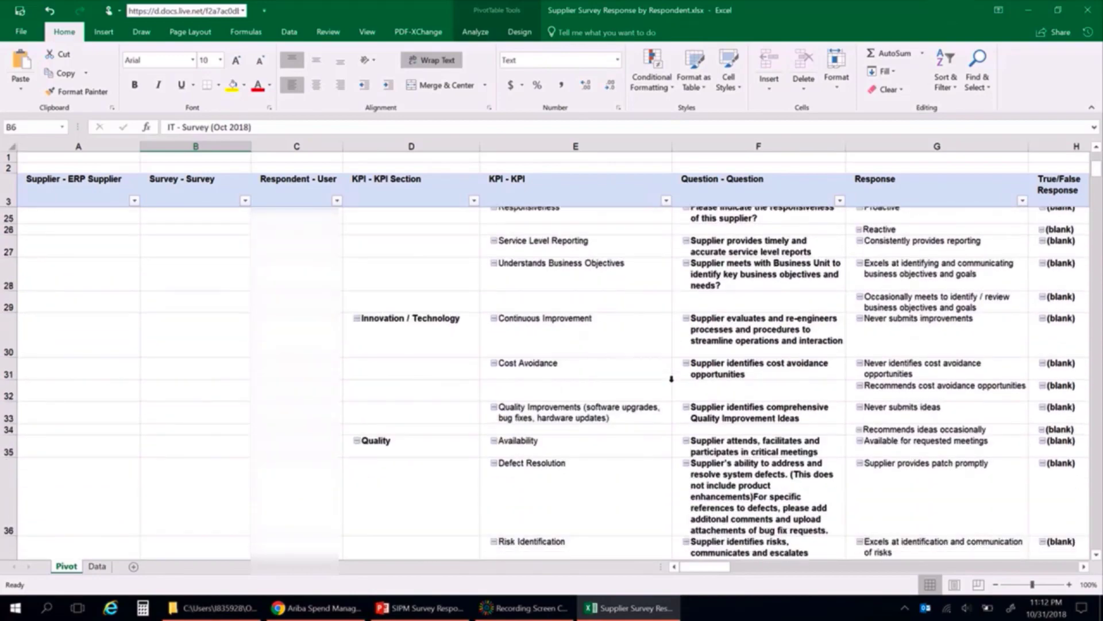